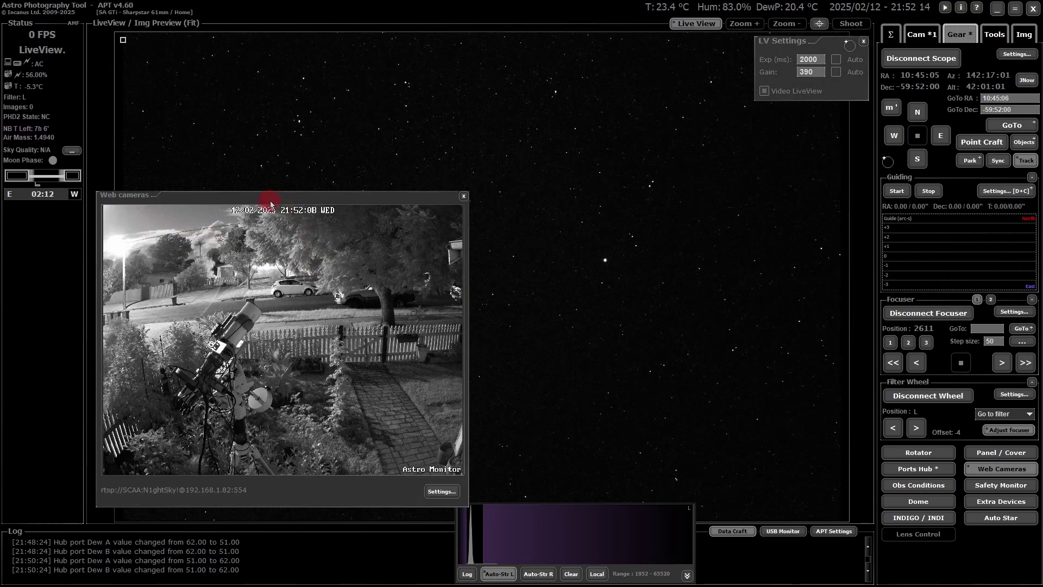
# - Drag the Web cameras feed window to the middle of the LiveView star field
pyautogui.moveTo(271, 203); pyautogui.dragTo(427, 131)
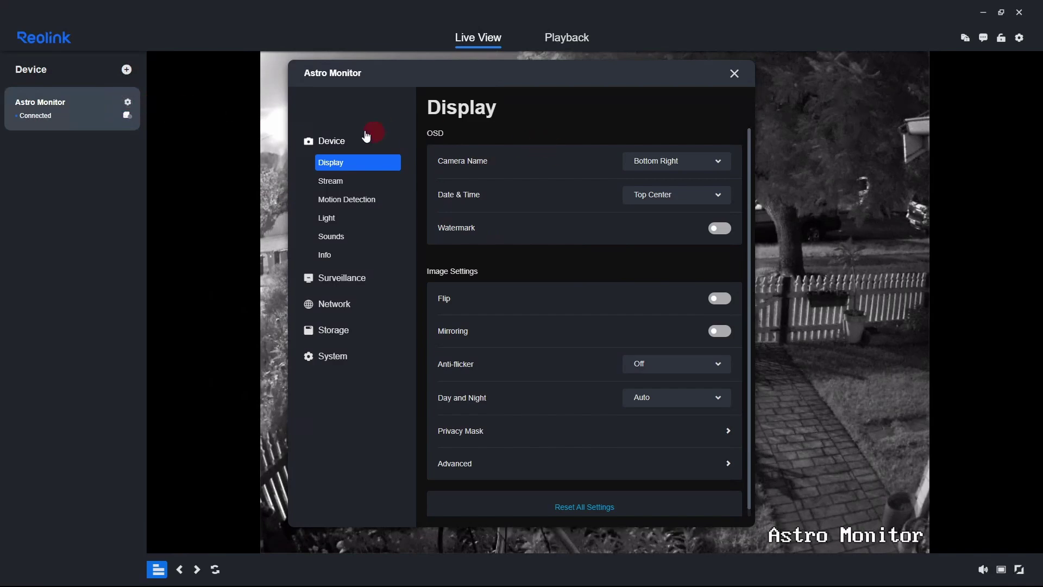
# - Open the Astro Monitor camera's Network Settings and show the connection type options
pyautogui.click(349, 304)
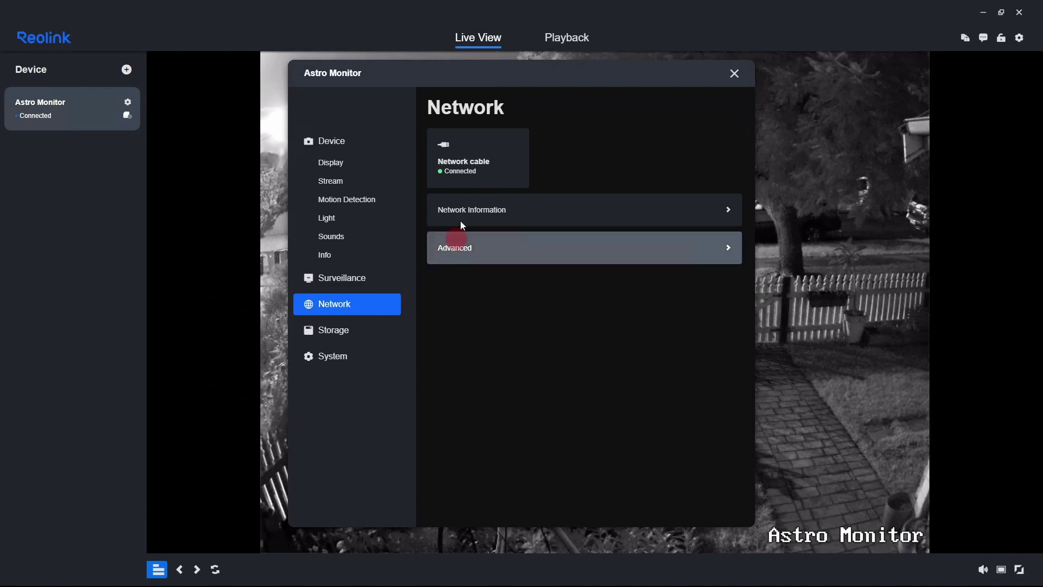
pyautogui.click(473, 211)
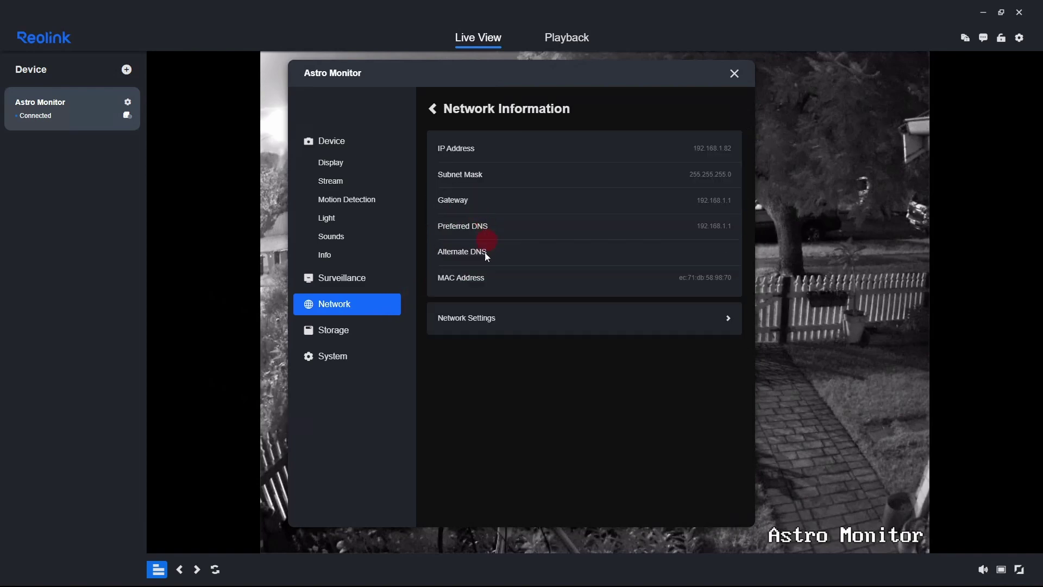
pyautogui.click(464, 318)
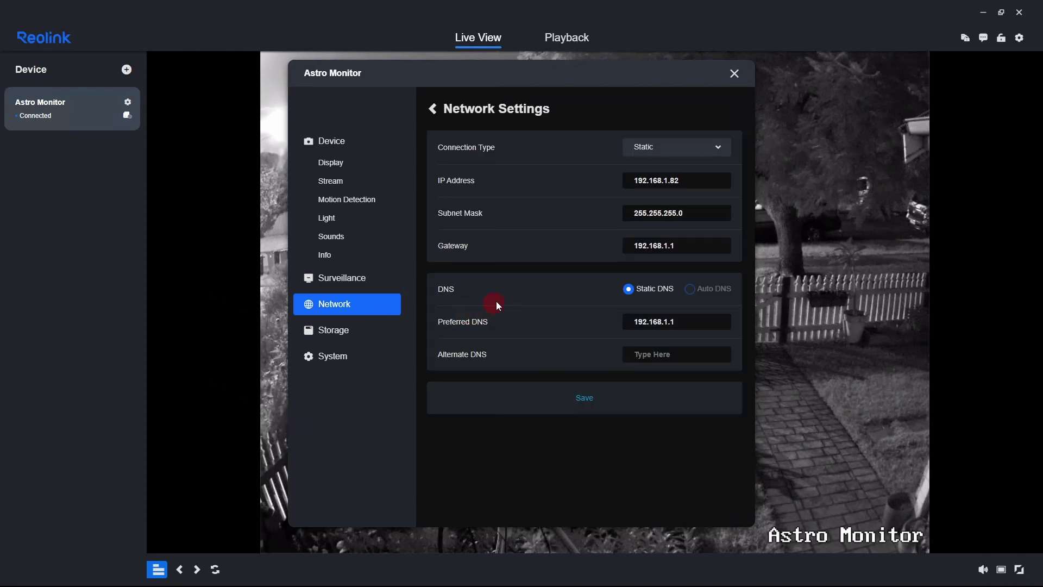
pyautogui.click(721, 149)
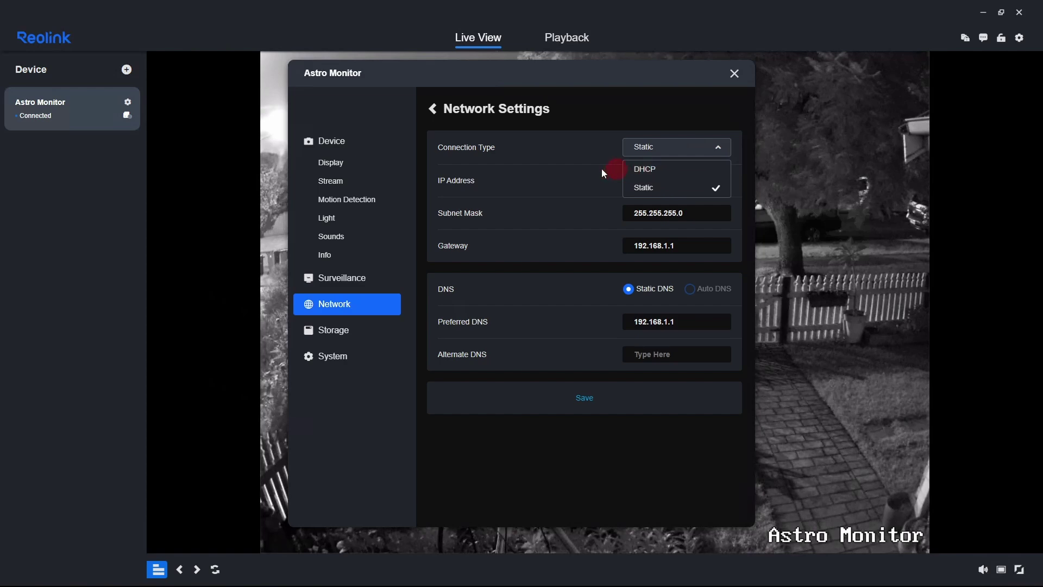
# - Choose Static as the Astro Monitor camera's connection type and save
pyautogui.click(648, 189)
pyautogui.click(584, 399)
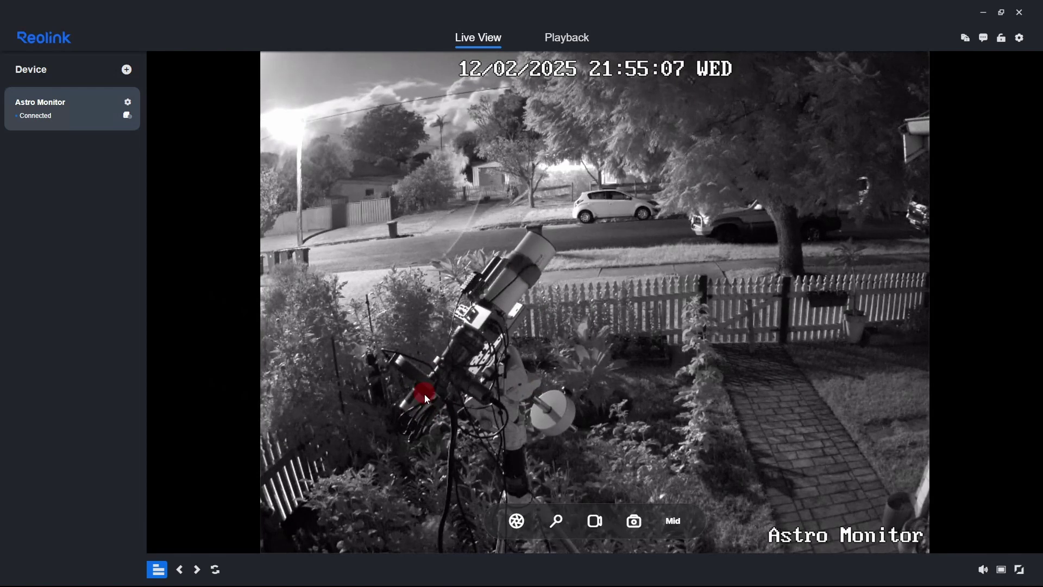
# - Close Reolink Client and shift APT's Web cameras window further left
pyautogui.click(1021, 15)
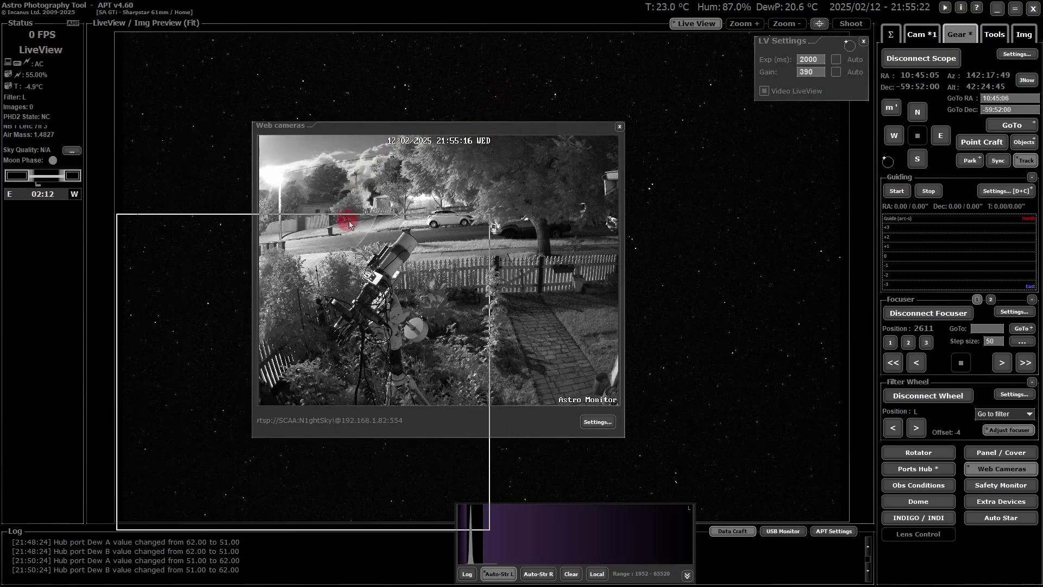
pyautogui.moveTo(346, 222); pyautogui.dragTo(288, 196)
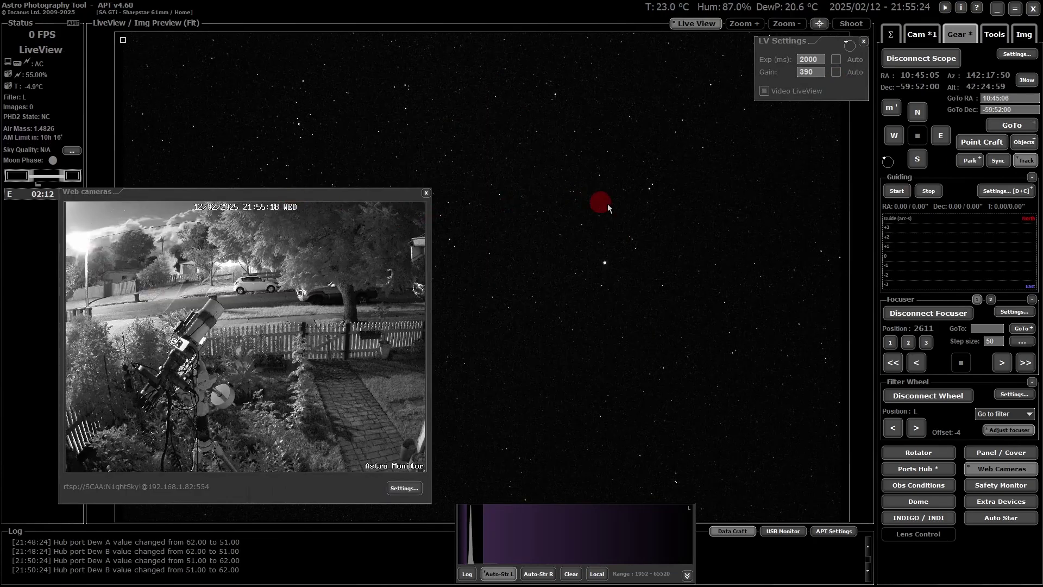